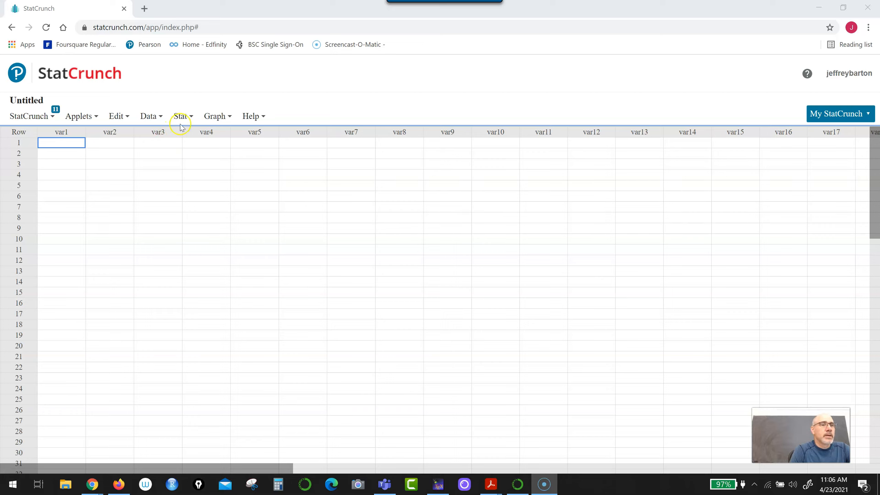
Start a two-sample T analysis from summary data and enter sample 1's mean 102, standard deviation 13 and size 60.
{"action": "left_click", "coordinate": [187, 117]}
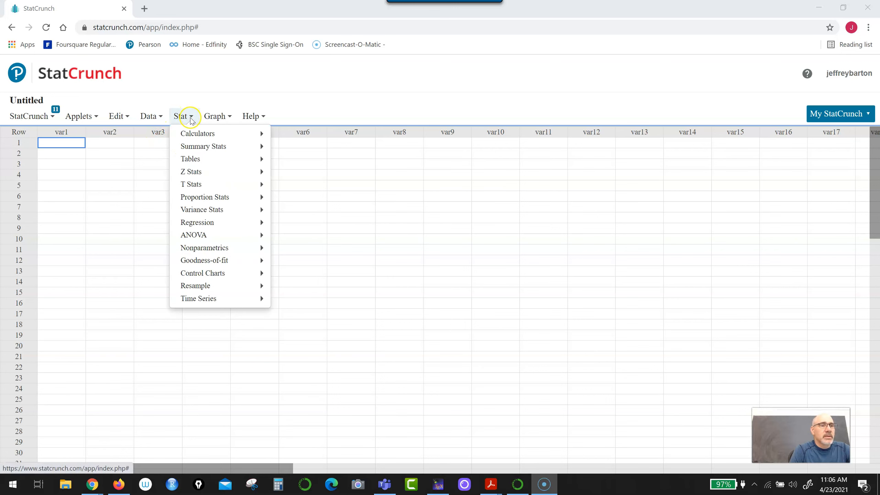
{"action": "mouse_move", "coordinate": [201, 147]}
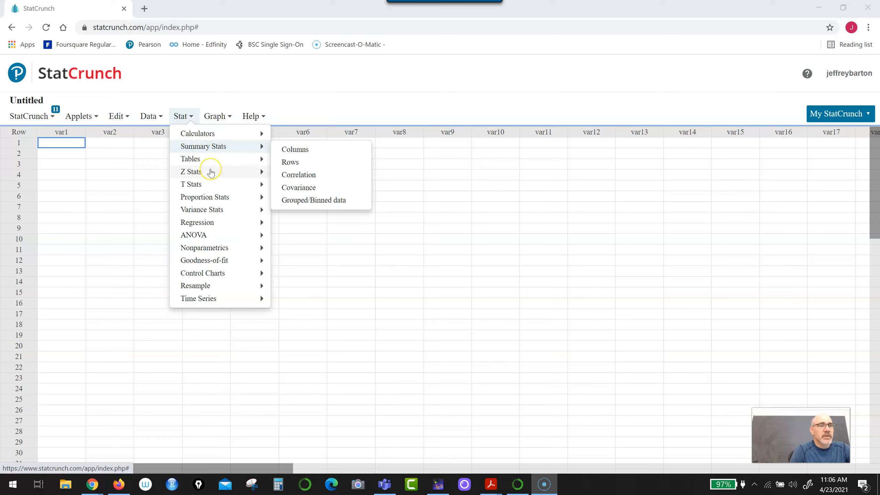
{"action": "mouse_move", "coordinate": [210, 172]}
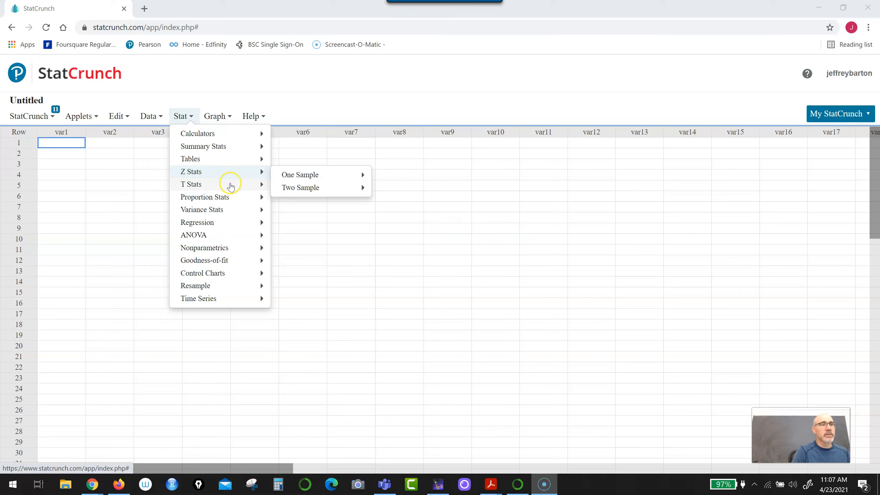
{"action": "mouse_move", "coordinate": [231, 183]}
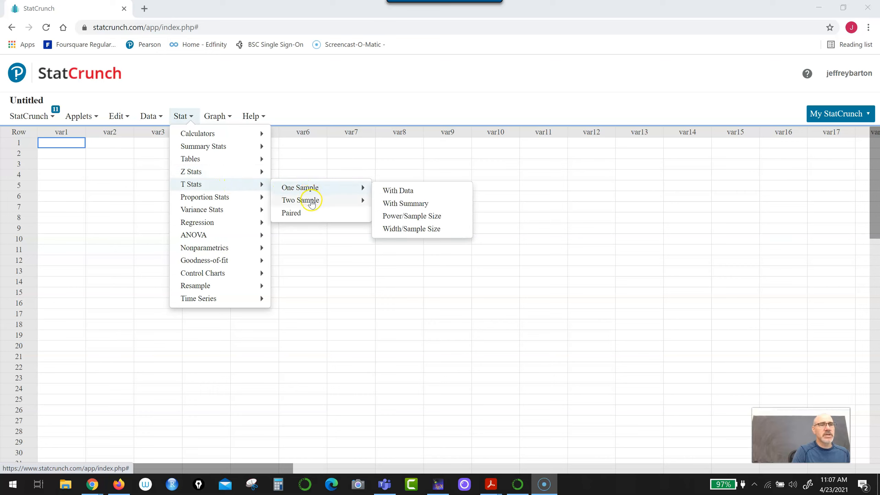
{"action": "mouse_move", "coordinate": [311, 204]}
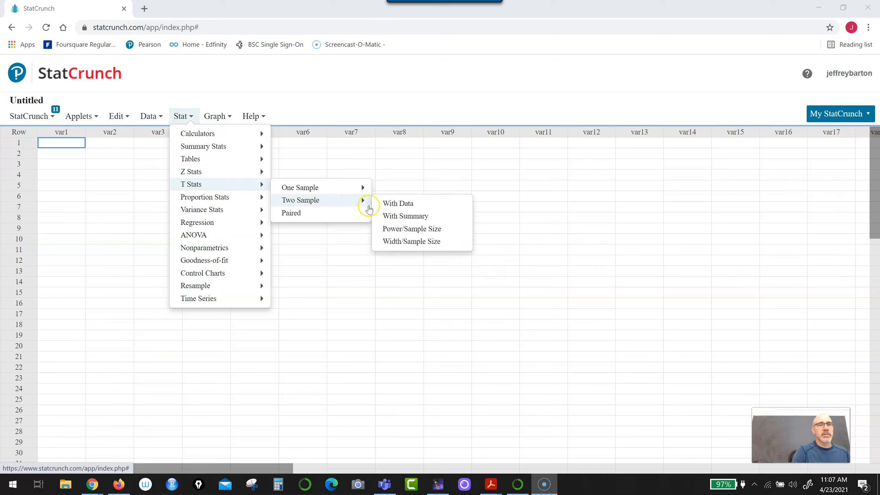
{"action": "left_click", "coordinate": [414, 217]}
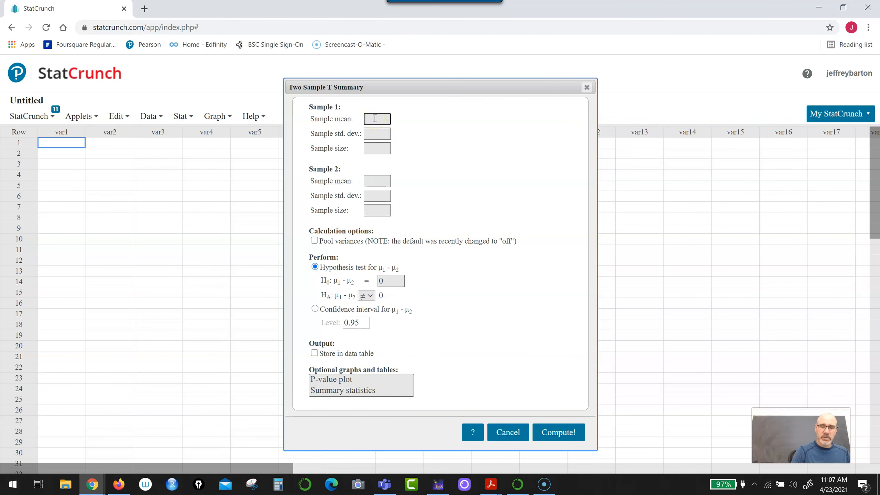
{"action": "type", "text": "102"}
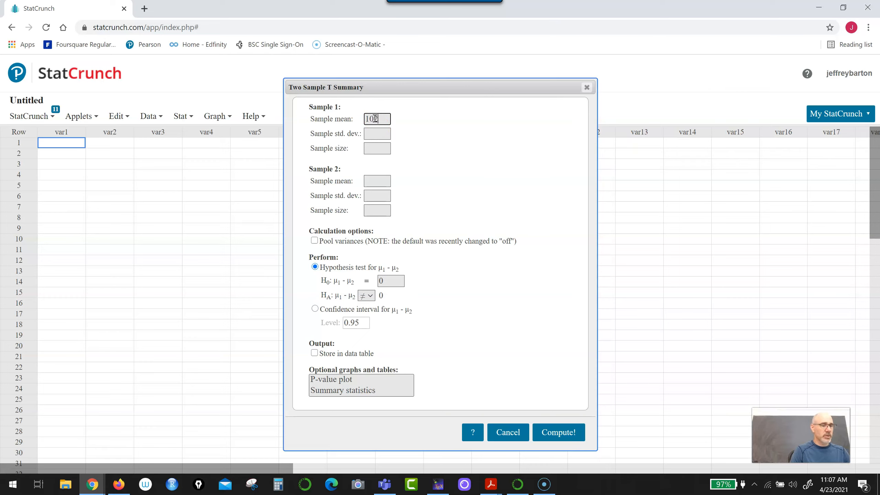
{"action": "key", "text": "Tab"}
{"action": "type", "text": "13"}
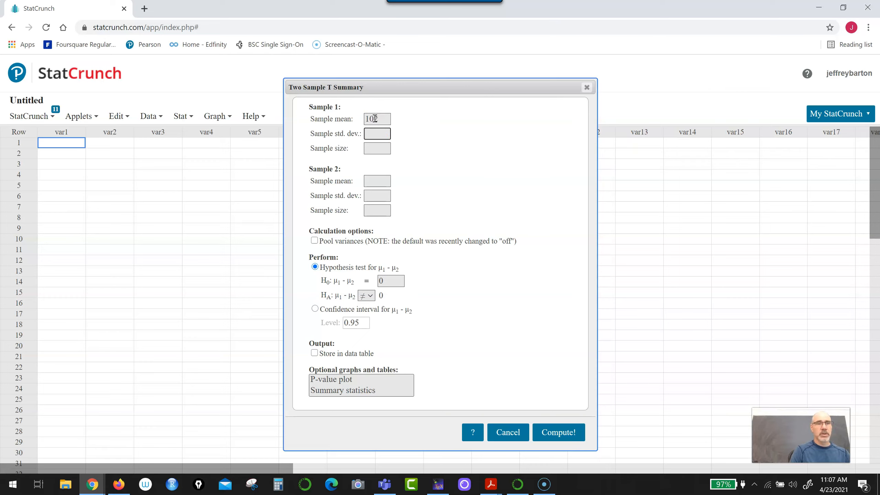
{"action": "key", "text": "Tab"}
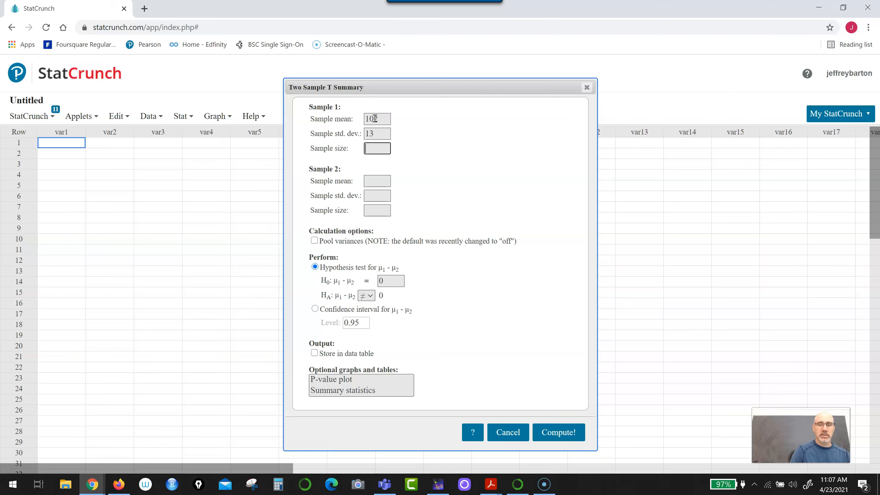
{"action": "type", "text": "60"}
{"action": "key", "text": "Tab"}
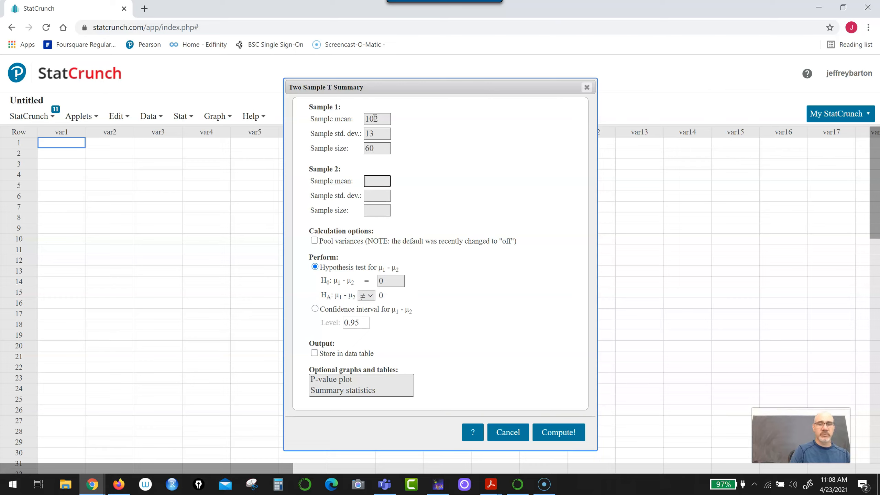
Enter sample 2's mean 110, standard deviation 10 and size 30, and compute the hypothesis test.
{"action": "type", "text": "110"}
{"action": "key", "text": "Tab"}
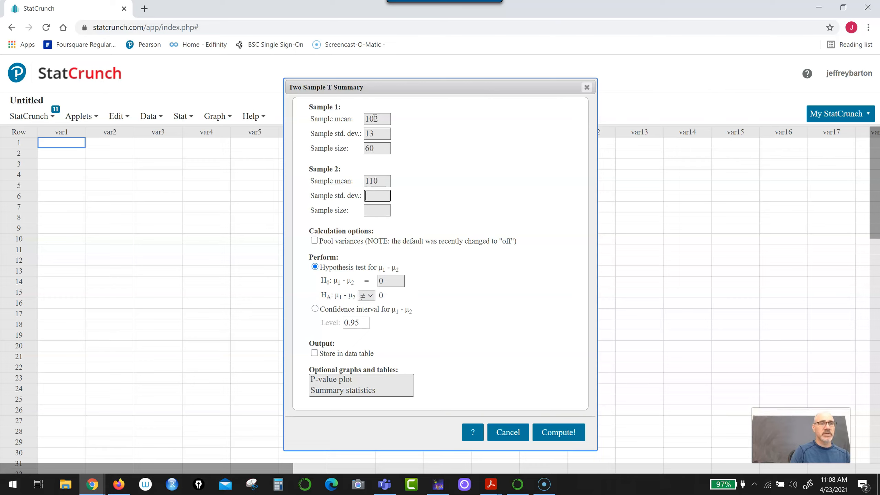
{"action": "type", "text": "10"}
{"action": "key", "text": "Tab"}
{"action": "type", "text": "30"}
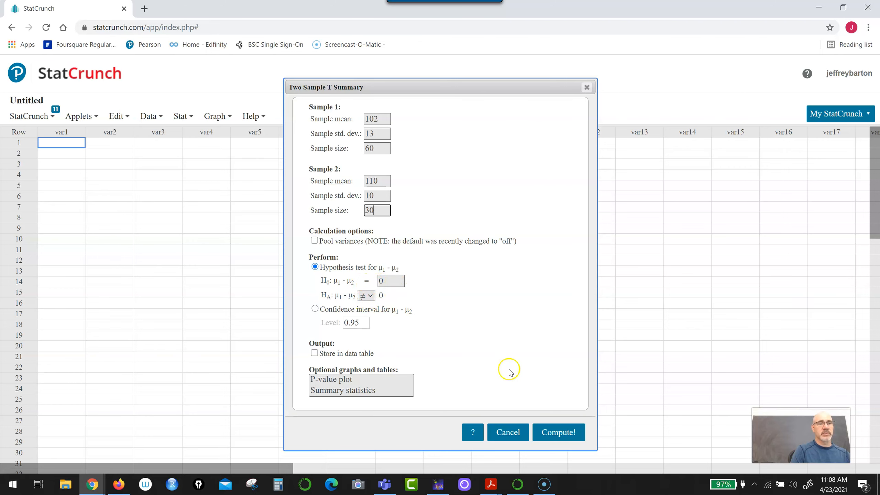
{"action": "left_click", "coordinate": [560, 432]}
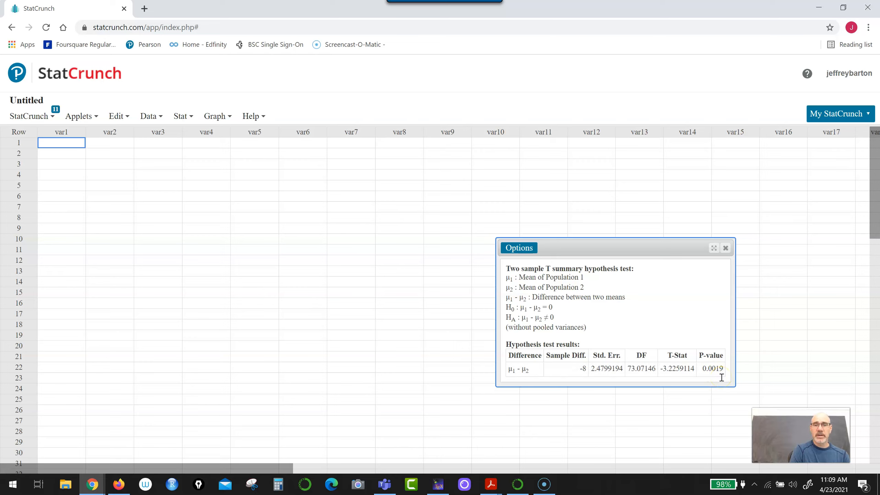
Open the T distribution calculator and set its degrees of freedom to 29.
{"action": "left_click", "coordinate": [191, 118]}
{"action": "mouse_move", "coordinate": [197, 134]}
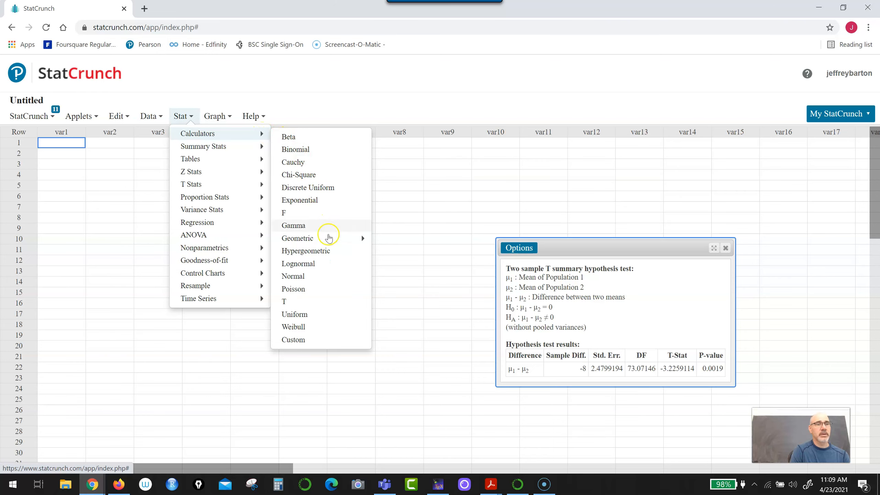
{"action": "left_click", "coordinate": [333, 302]}
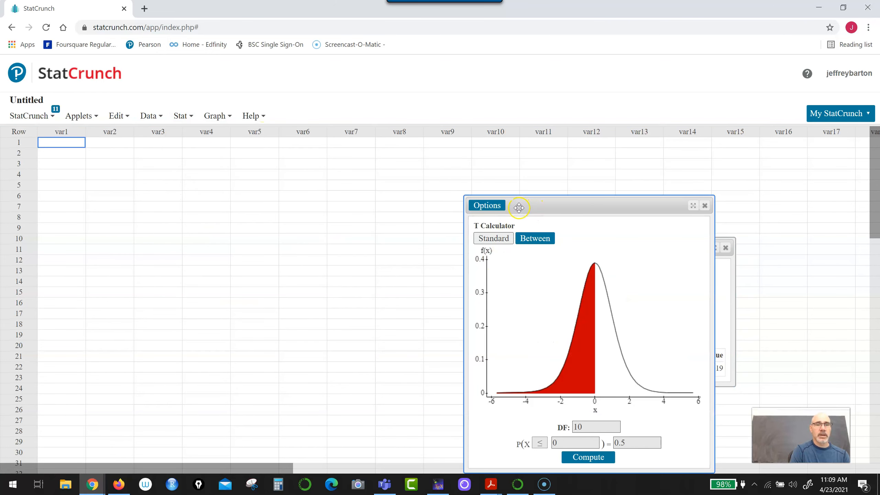
{"action": "left_click", "coordinate": [589, 428]}
{"action": "key", "text": "BackSpace"}
{"action": "key", "text": "BackSpace"}
{"action": "type", "text": "29"}
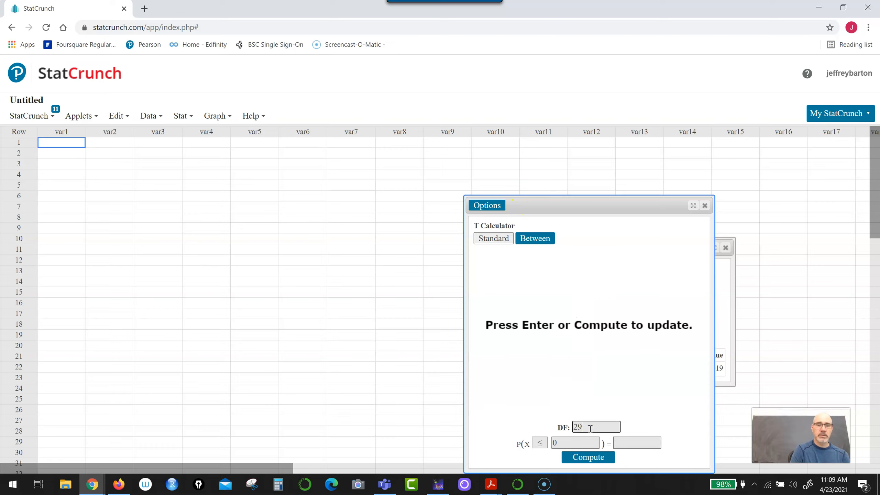
Compute the probability that X is at most -3.226, and close the T calculator.
{"action": "left_click", "coordinate": [571, 443]}
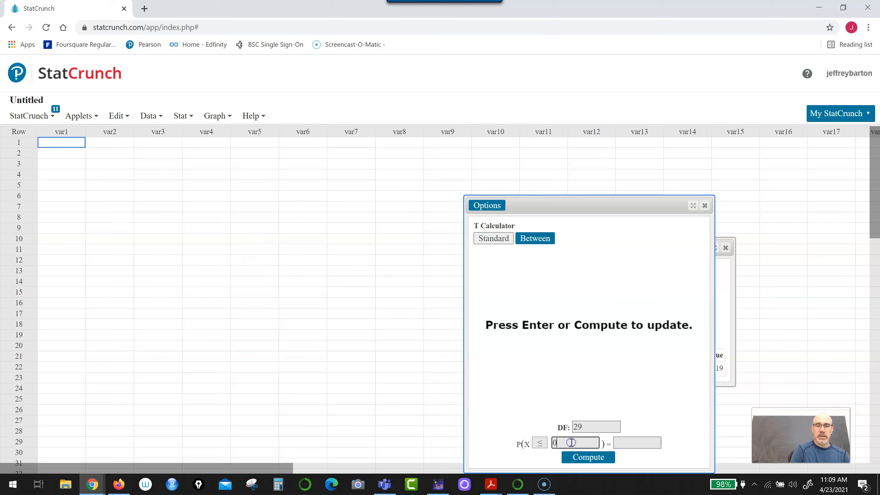
{"action": "key", "text": "BackSpace"}
{"action": "type", "text": "-"}
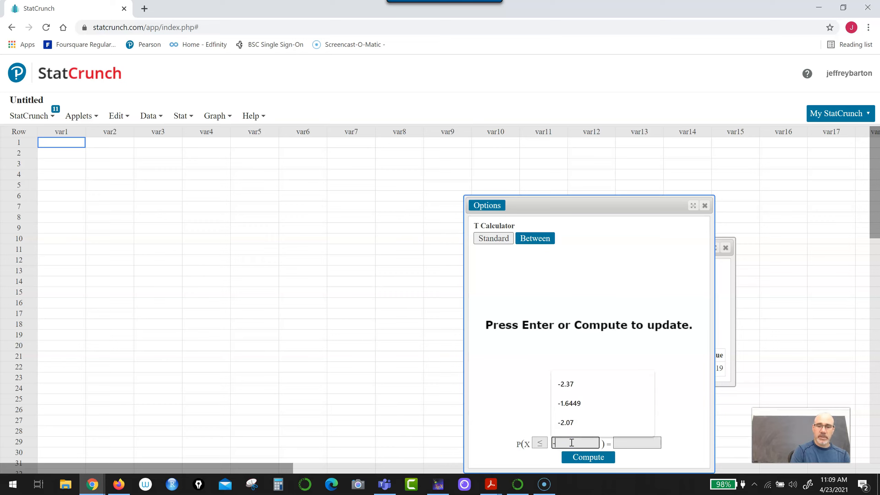
{"action": "type", "text": "3.226"}
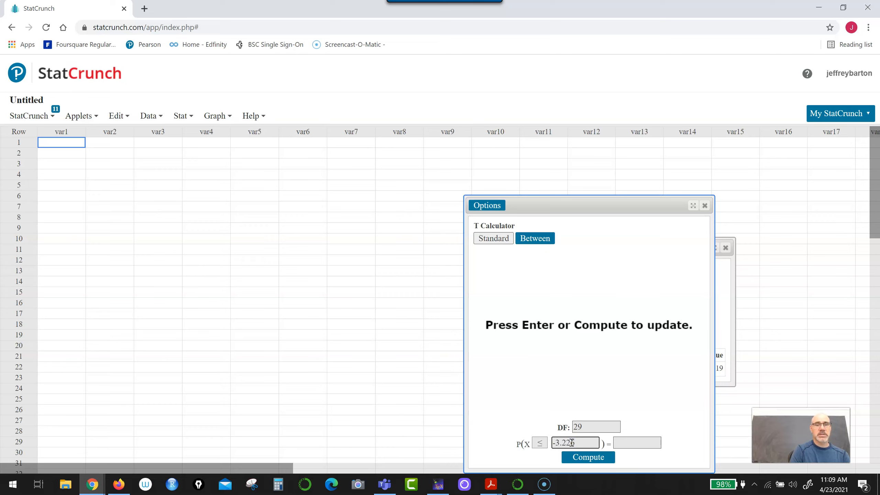
{"action": "left_click", "coordinate": [581, 457]}
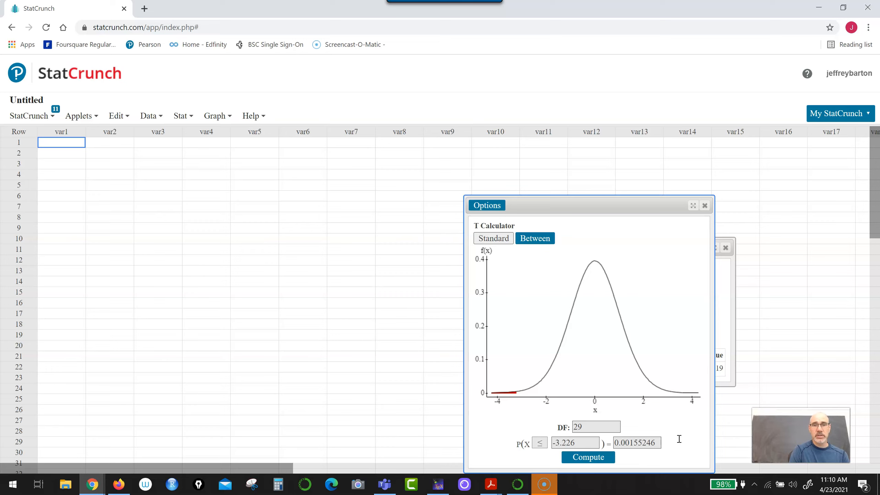
{"action": "left_click", "coordinate": [642, 206]}
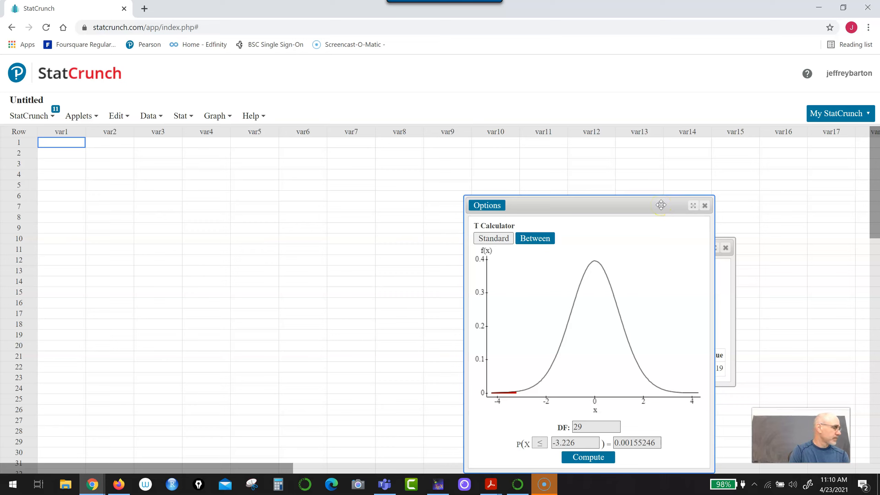
{"action": "left_click", "coordinate": [704, 205]}
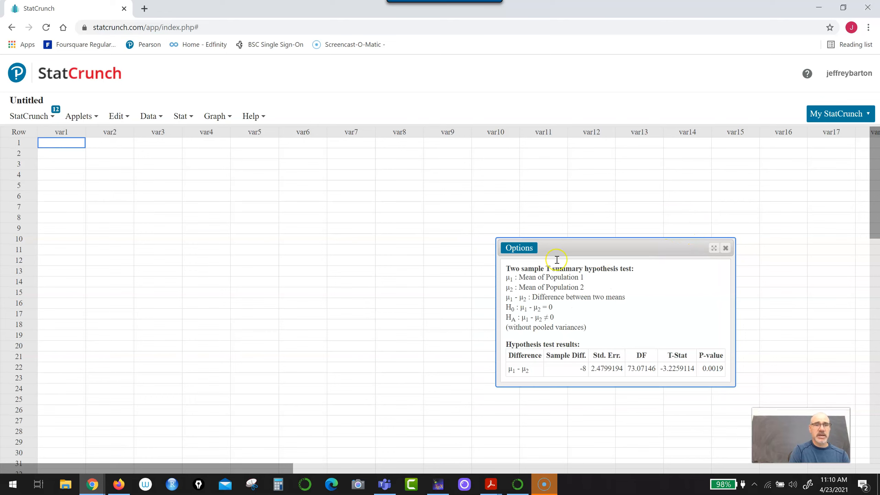
Edit the two-sample T result to compute a confidence interval for μ1 - μ2 at level 0.99, and close its results window.
{"action": "left_click", "coordinate": [525, 251]}
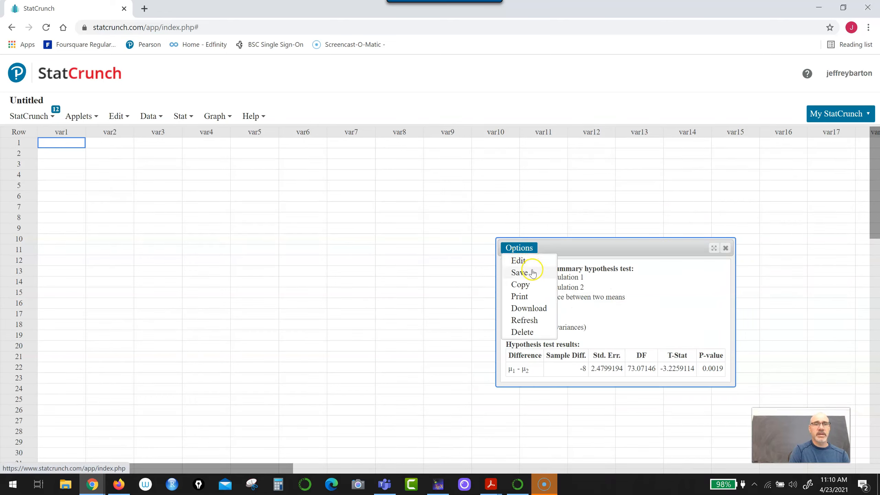
{"action": "left_click", "coordinate": [523, 259]}
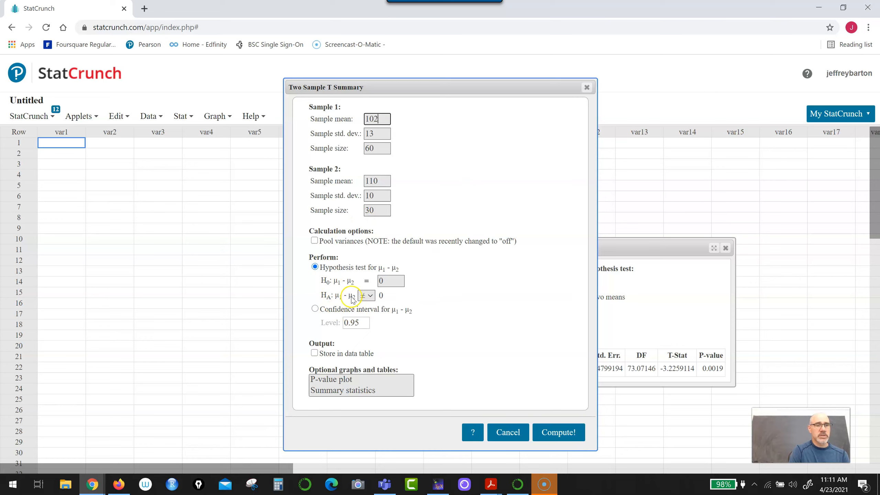
{"action": "left_click", "coordinate": [315, 309]}
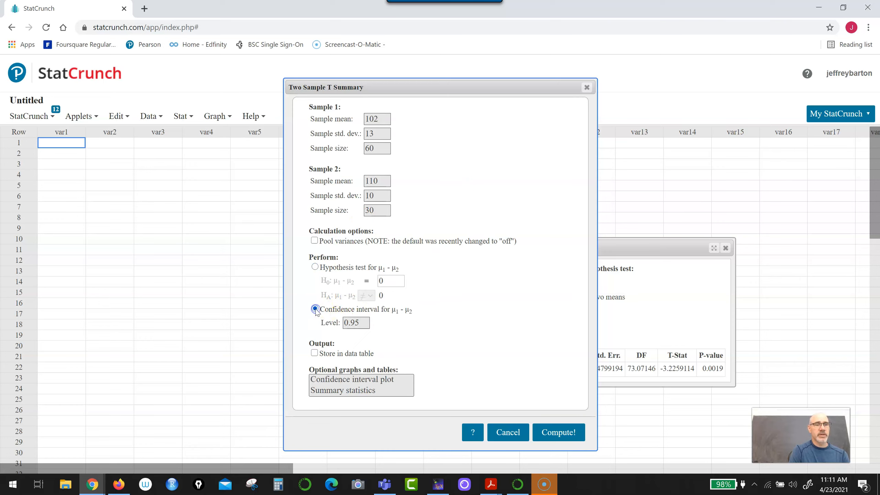
{"action": "left_click", "coordinate": [465, 299]}
{"action": "left_click", "coordinate": [361, 322]}
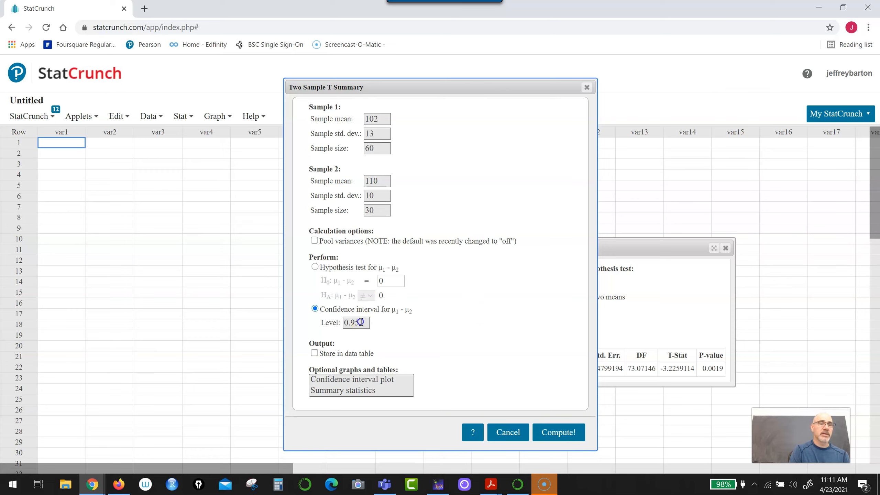
{"action": "key", "text": "BackSpace"}
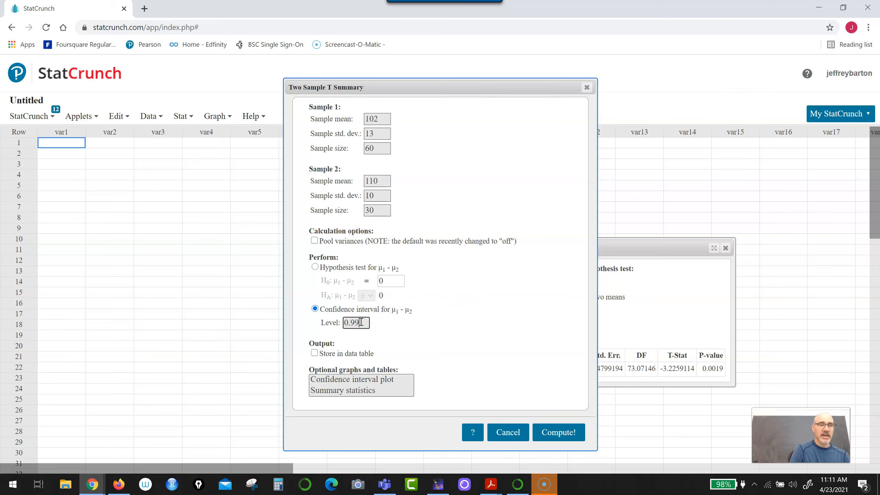
{"action": "type", "text": "9"}
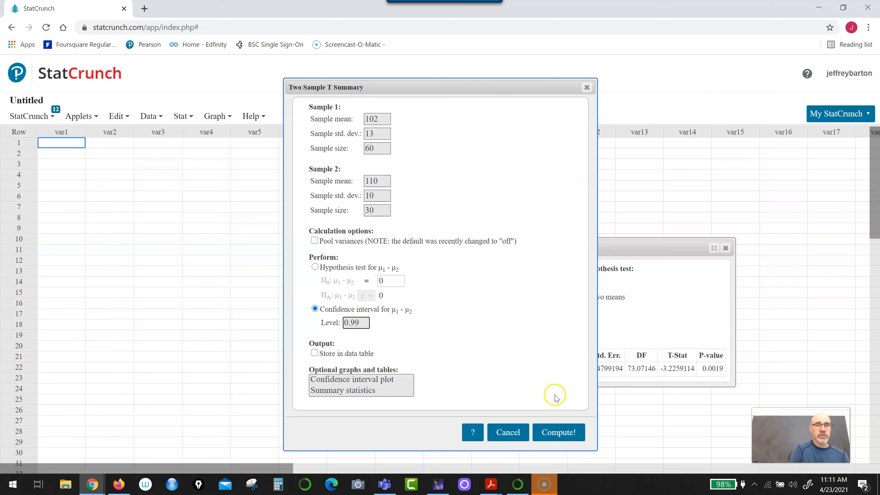
{"action": "left_click", "coordinate": [566, 436]}
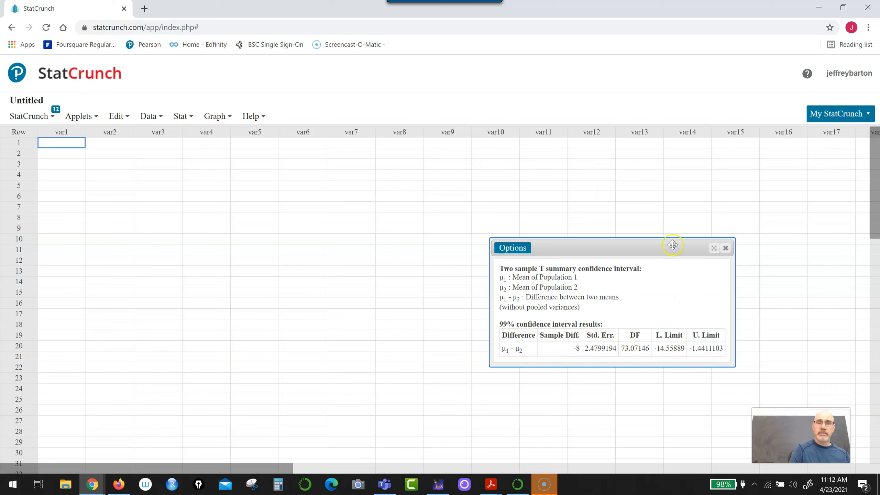
{"action": "left_click", "coordinate": [725, 248]}
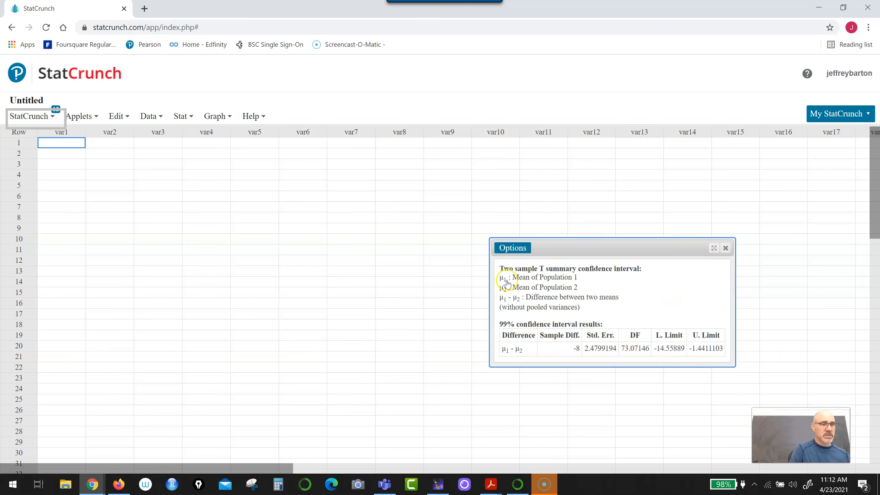